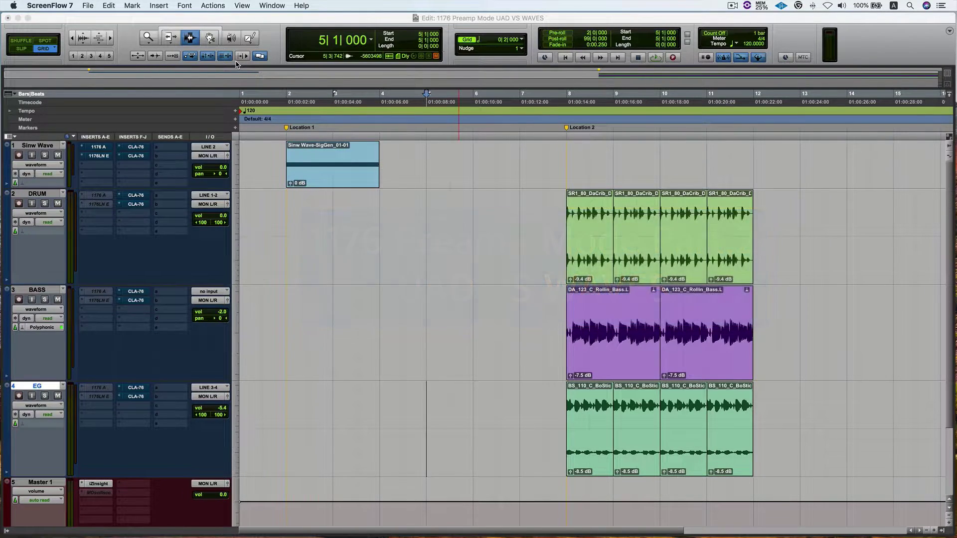
Open the UAD 1176 Rev A and 1176LN Rev E plug-ins on the Sinw Wave track and arrange their windows side by side for comparison.
click(105, 149)
click(127, 179)
click(127, 190)
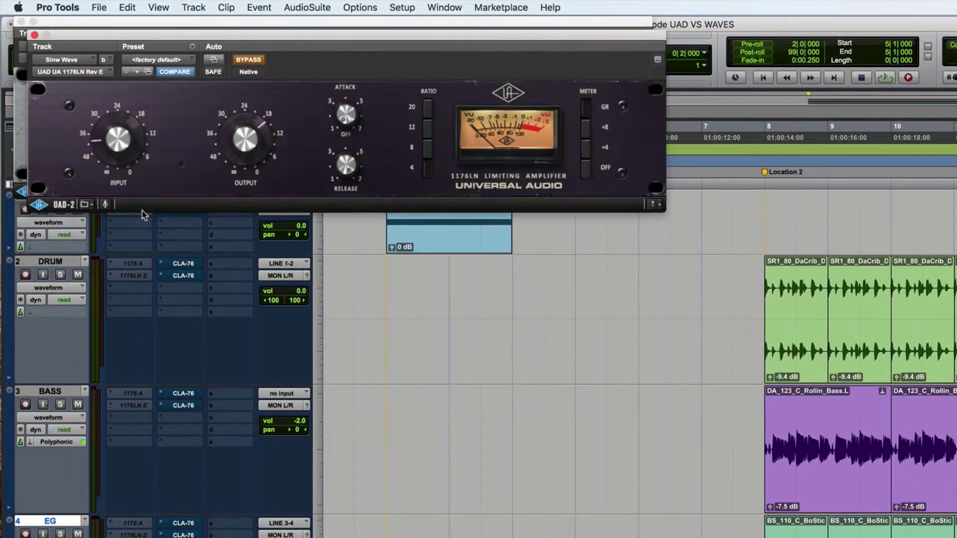
drag(455, 43, 640, 356)
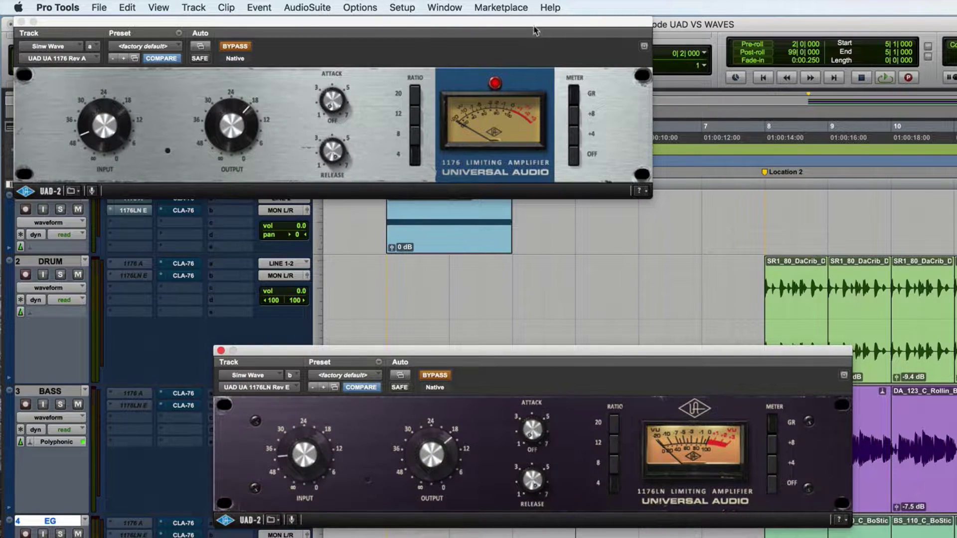
drag(531, 22, 685, 169)
drag(446, 355, 402, 353)
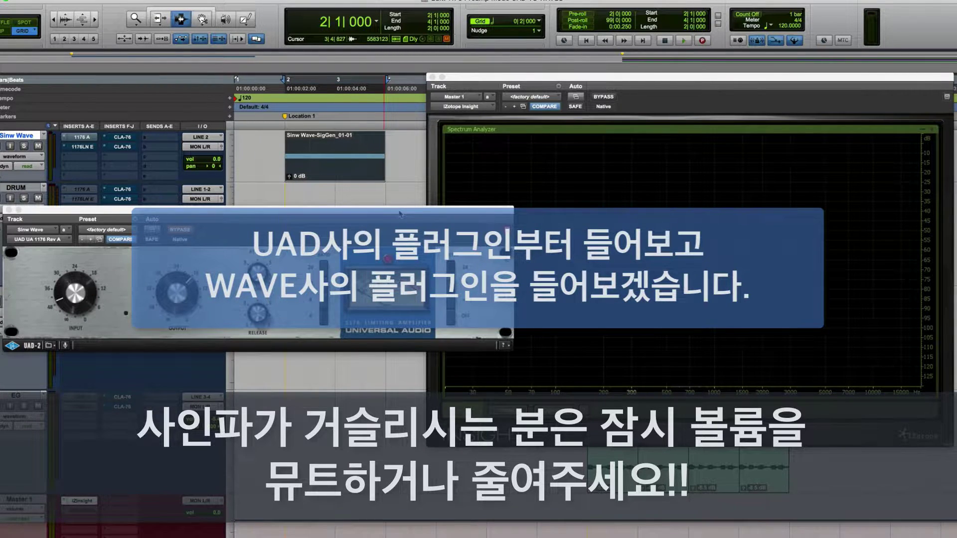
Play the sine wave through the UAD 1176 Rev A while watching the spectrum analyzer, and bypass the plug-in.
click(288, 216)
key(space)
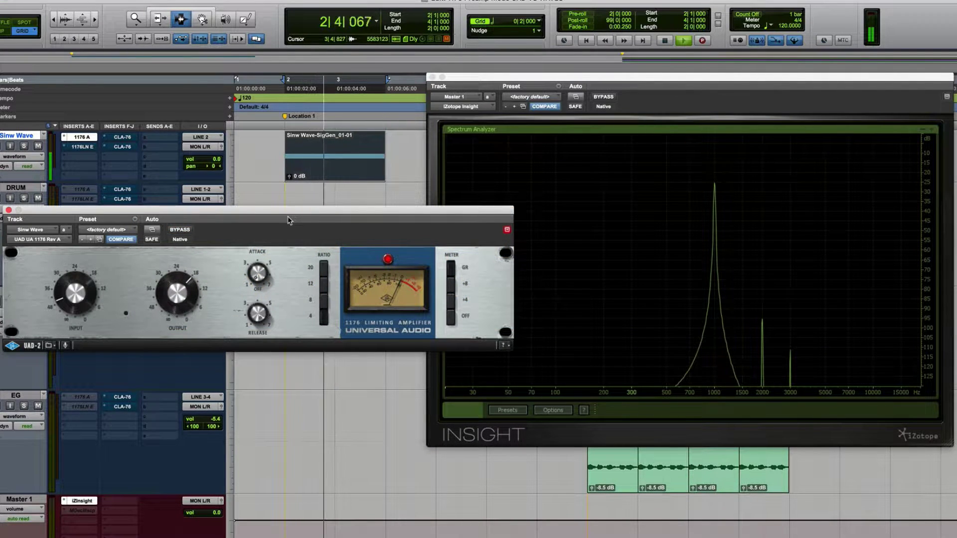
key(space)
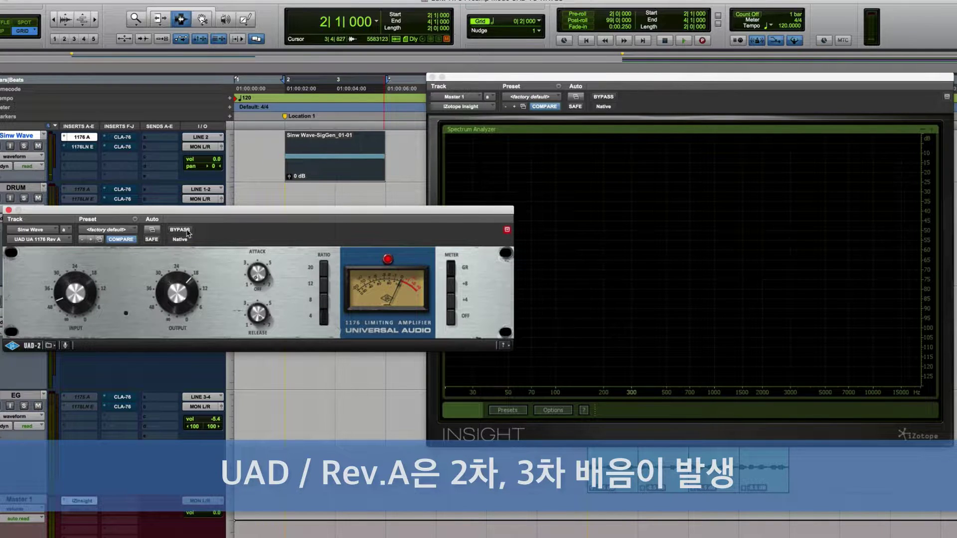
click(188, 233)
Activate the UAD 1176LN Rev E on the Sinw Wave track, check the sine wave's spectrum during playback, and bypass it again.
click(227, 217)
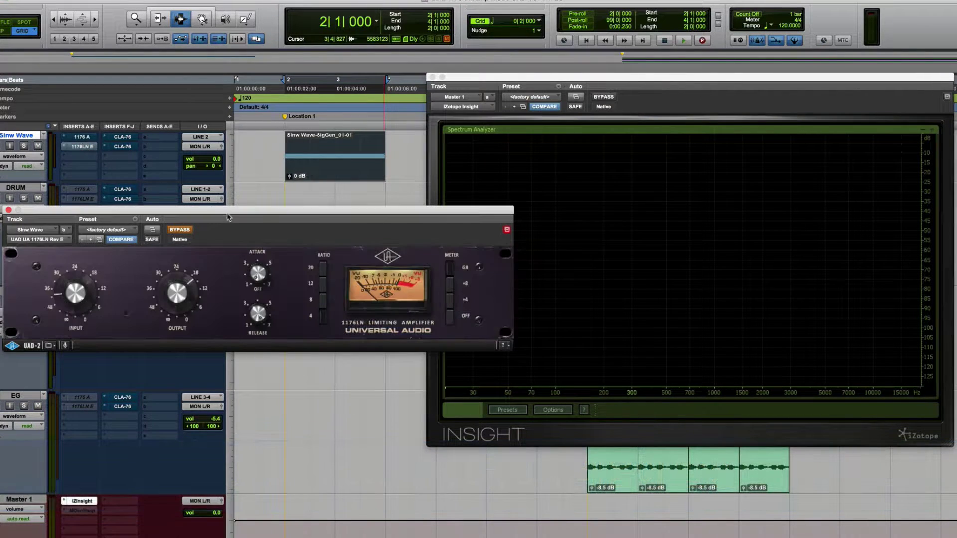
click(187, 231)
key(space)
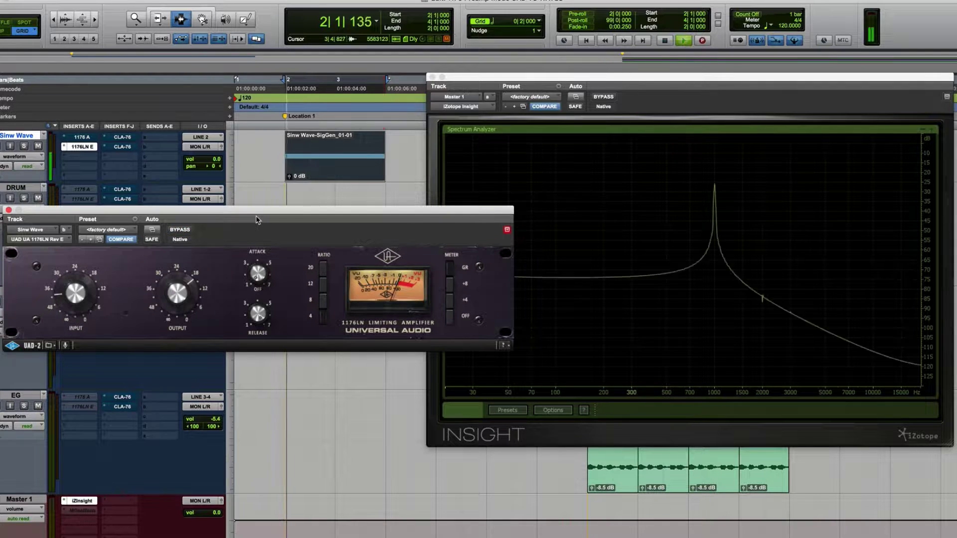
key(space)
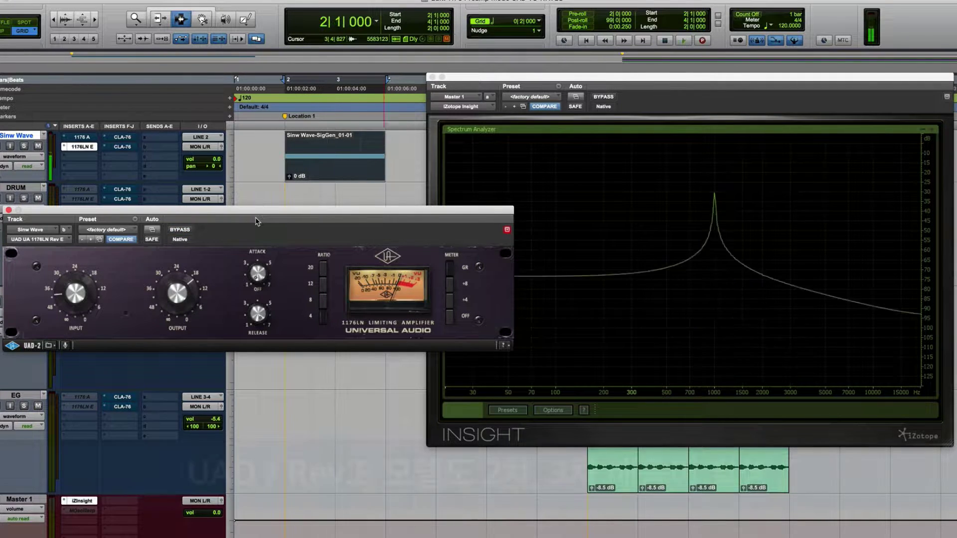
click(183, 229)
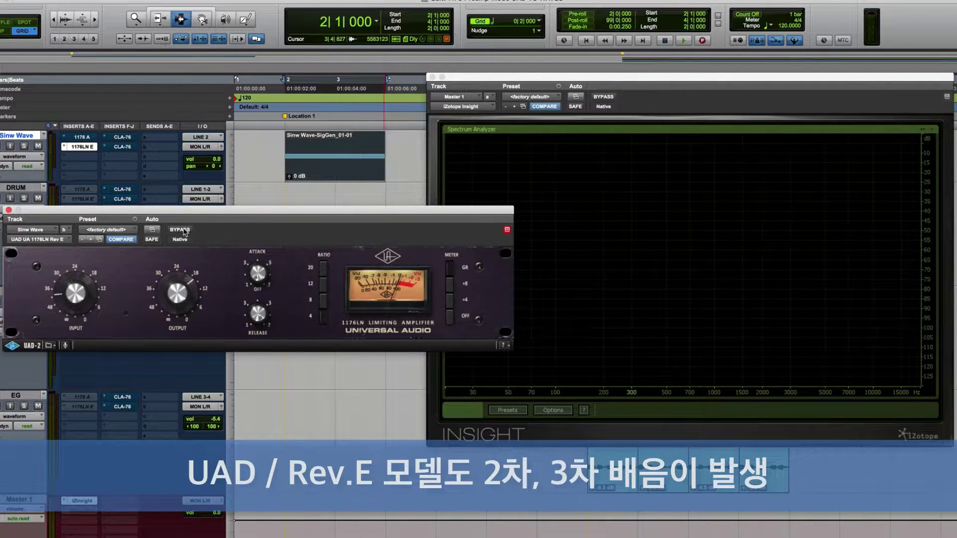
Play the sine wave through the Sinw Wave track's Bluey and Blacky CLA-76 plug-ins and examine their harmonics in the spectrum analyzer.
click(124, 139)
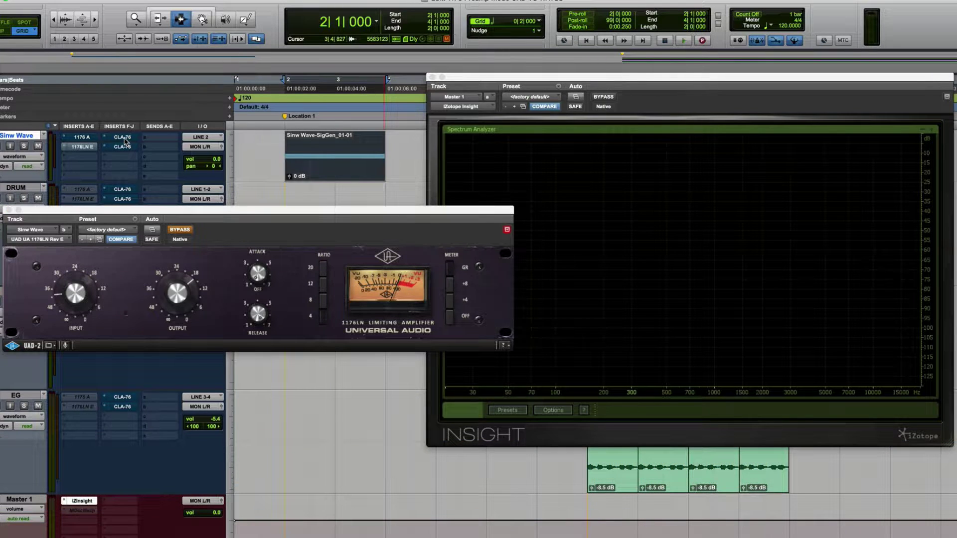
key(space)
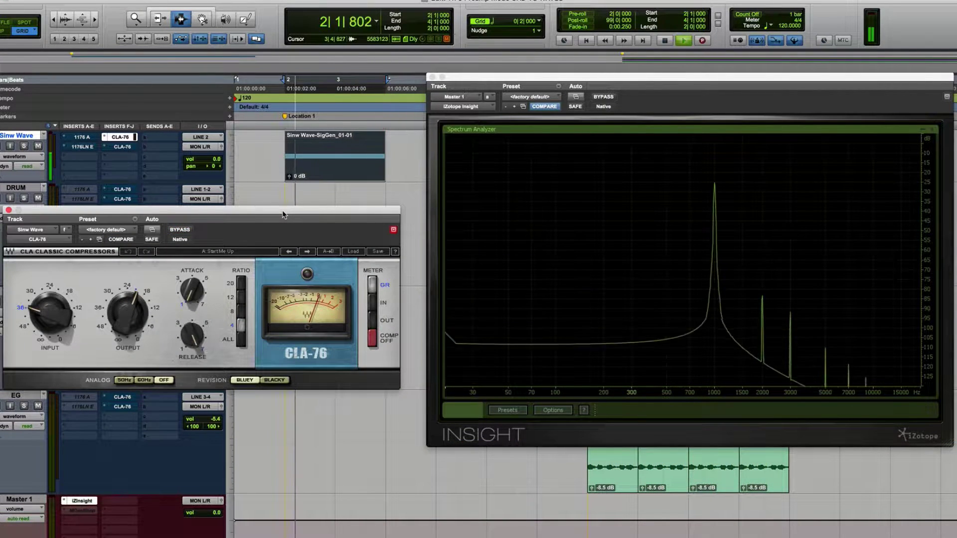
key(space)
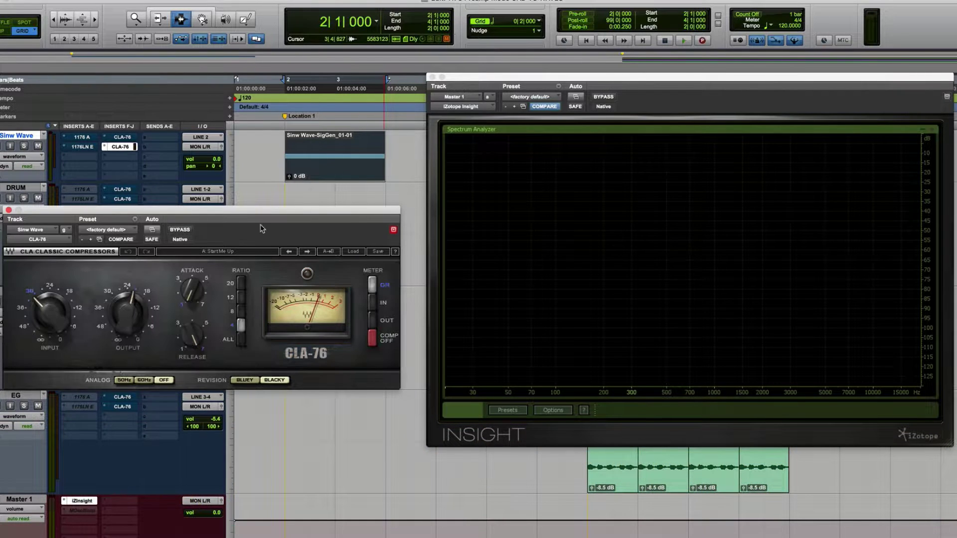
key(space)
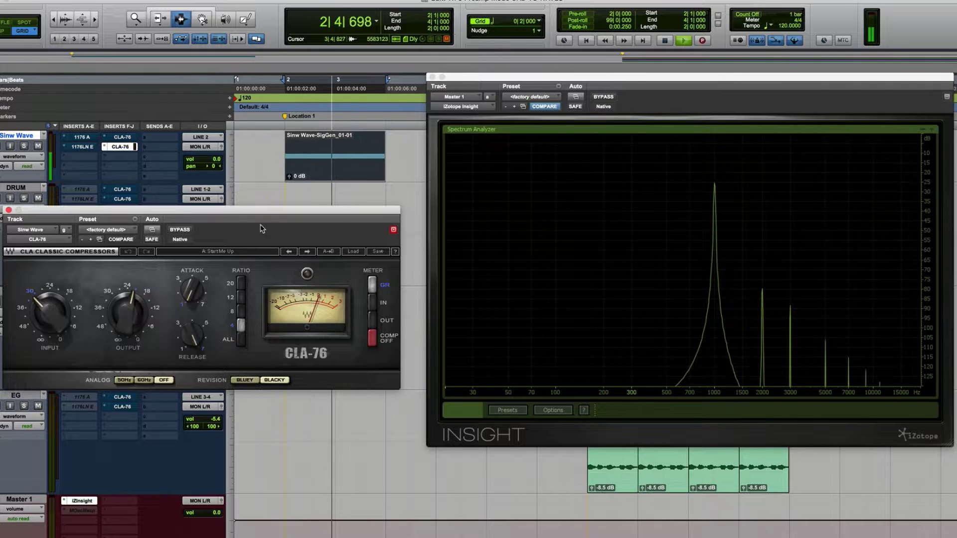
key(space)
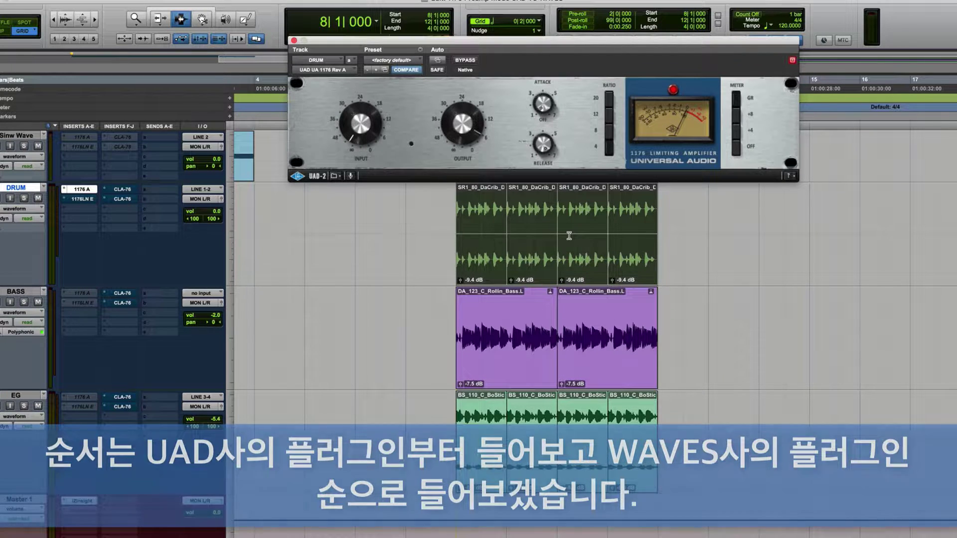
Compare the drum loop with the UAD 1176 Rev A bypassed and active during playback.
click(466, 59)
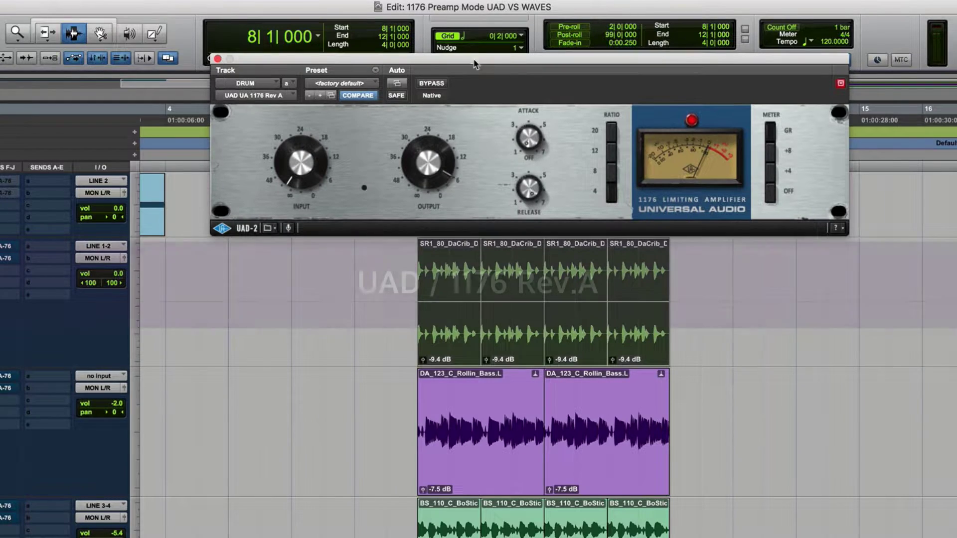
key(space)
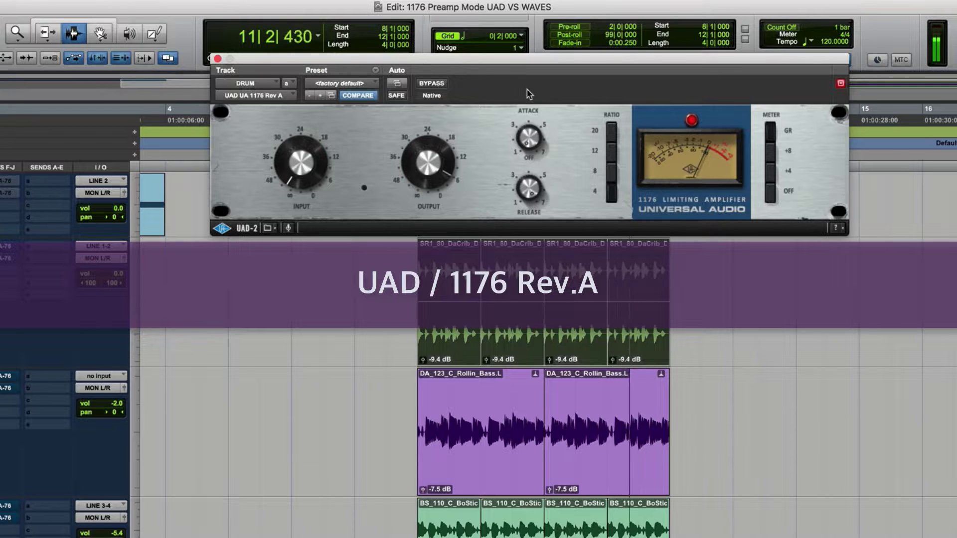
key(space)
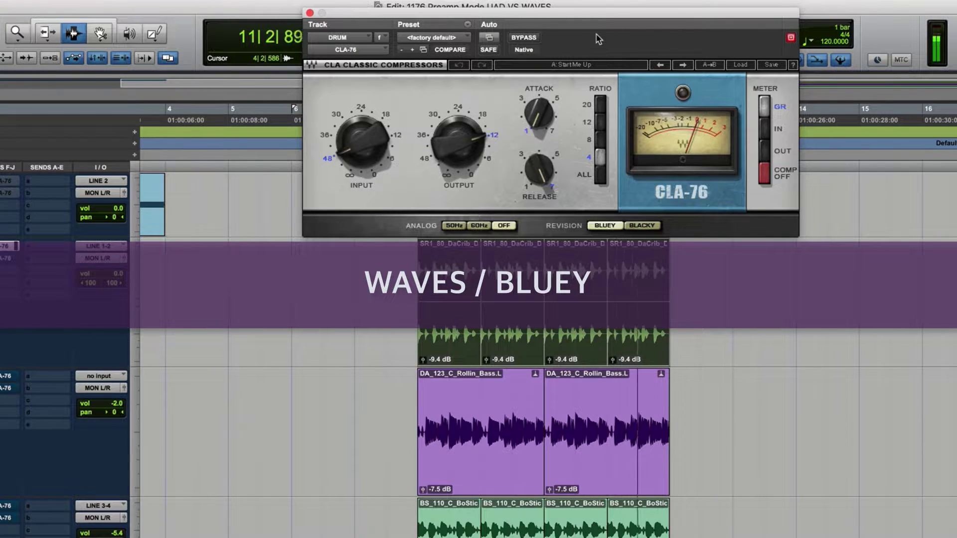
Bypass the Bluey CLA-76 on the DRUM track and compare the drum loop through the Waves and UAD compressors.
click(524, 38)
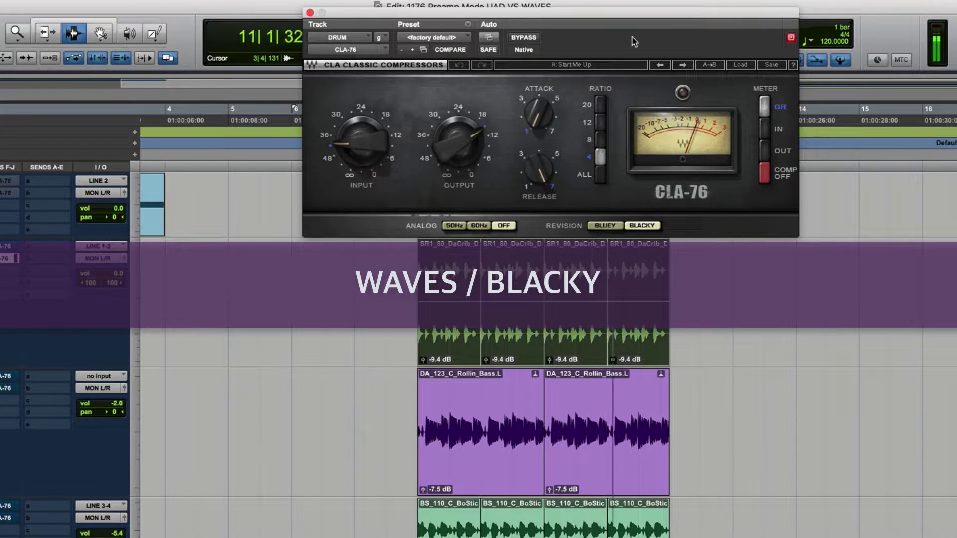
key(space)
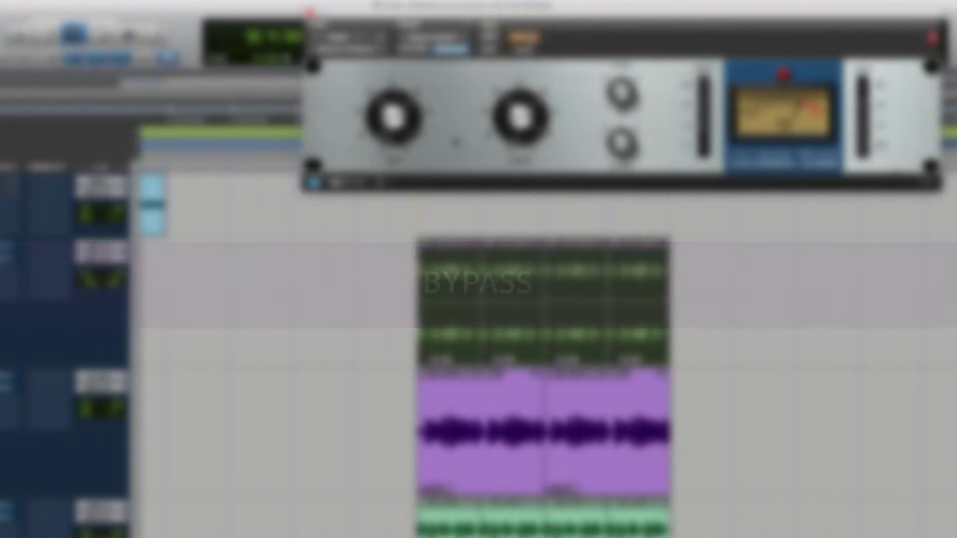
key(space)
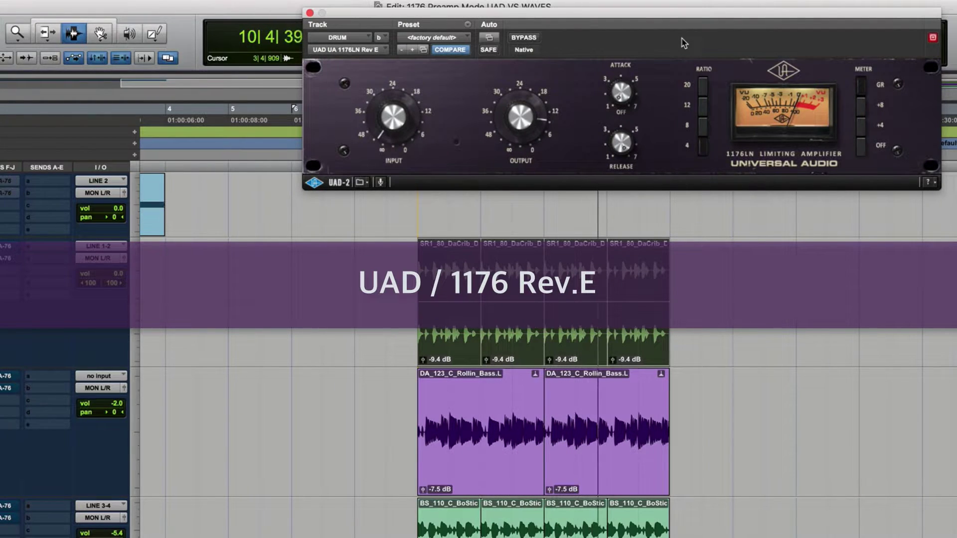
key(space)
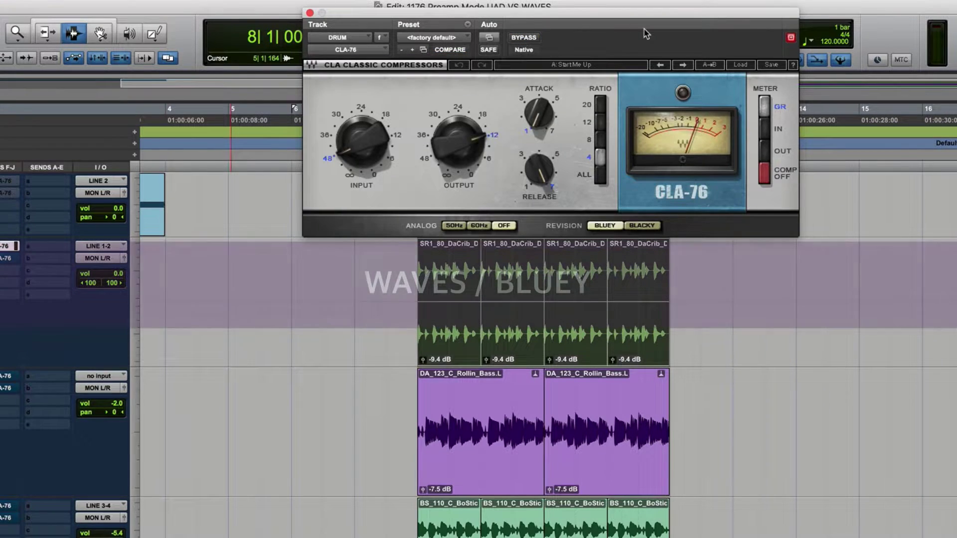
key(space)
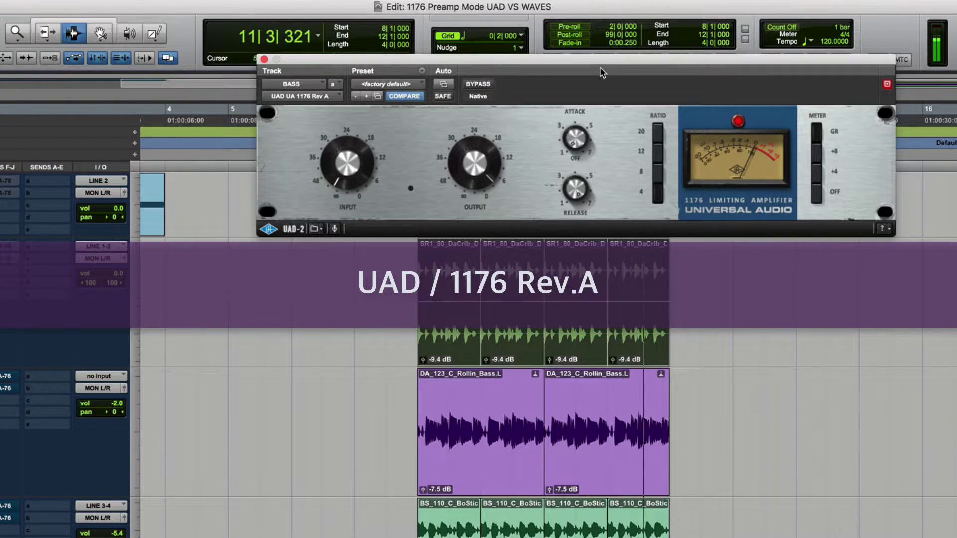
Bypass the UAD 1176 Rev A on the BASS track and play the bass with the Bluey CLA-76 activated.
click(478, 85)
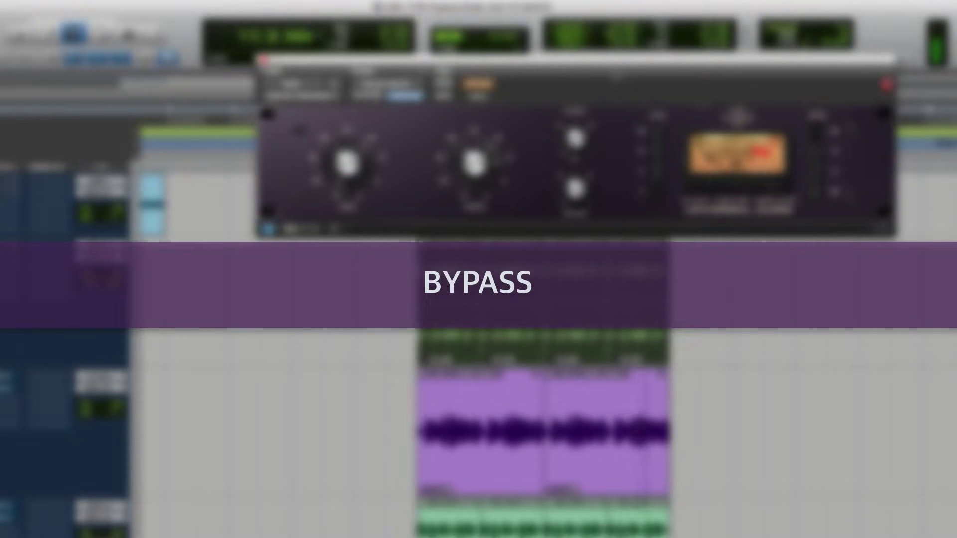
key(space)
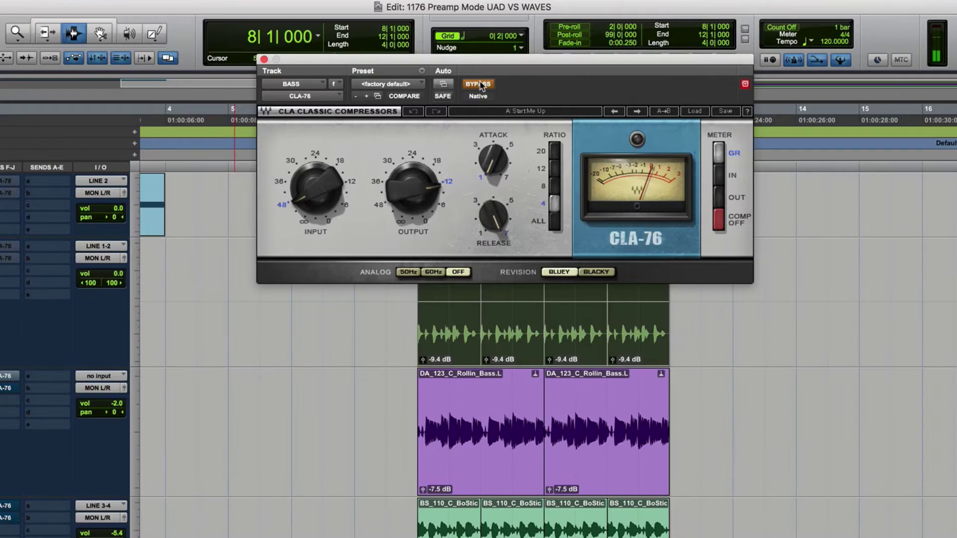
click(481, 85)
key(space)
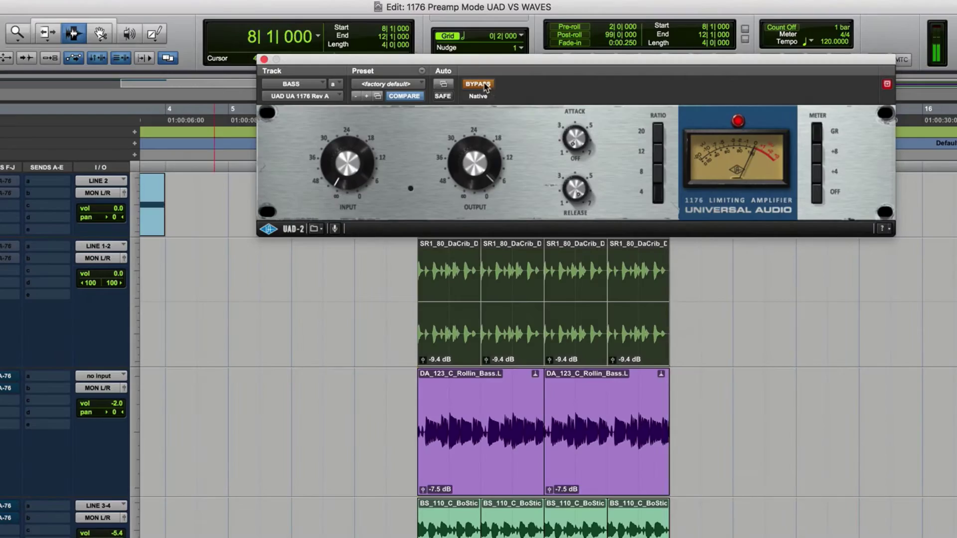
Play the bass loop through the UAD 1176LN Rev E and bypass the plug-in.
key(space)
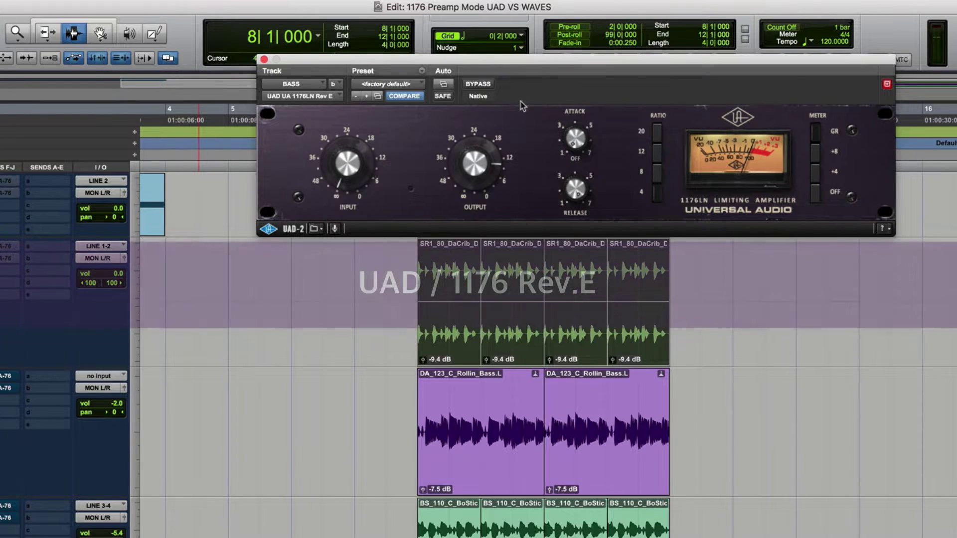
key(space)
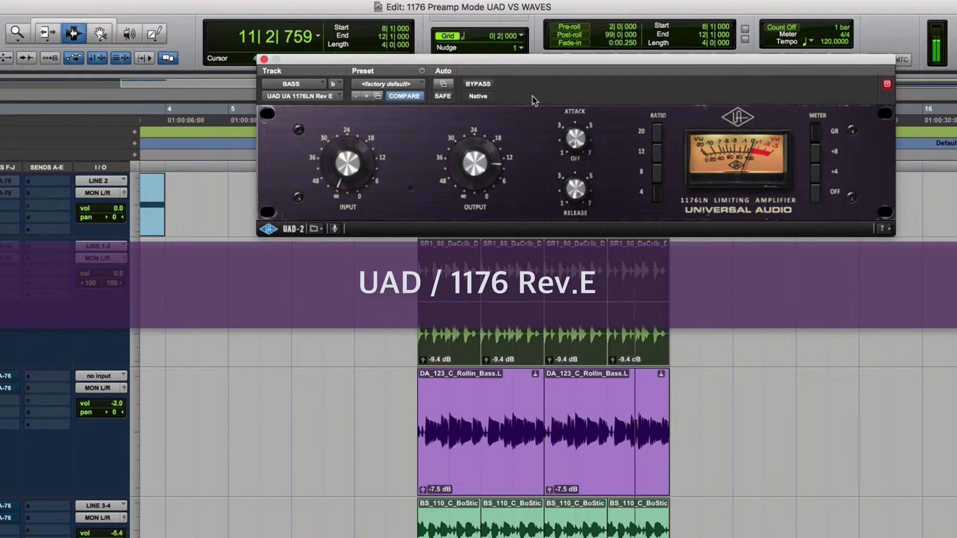
click(478, 84)
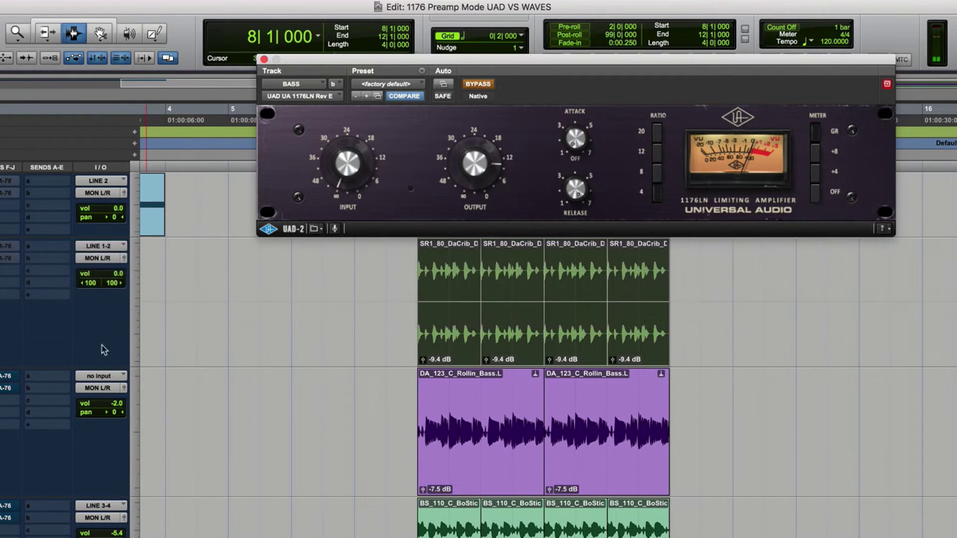
Play the bass through the CLA-76 in its Bluey and Blacky revisions, bypassing each plug-in after listening.
click(8, 375)
key(space)
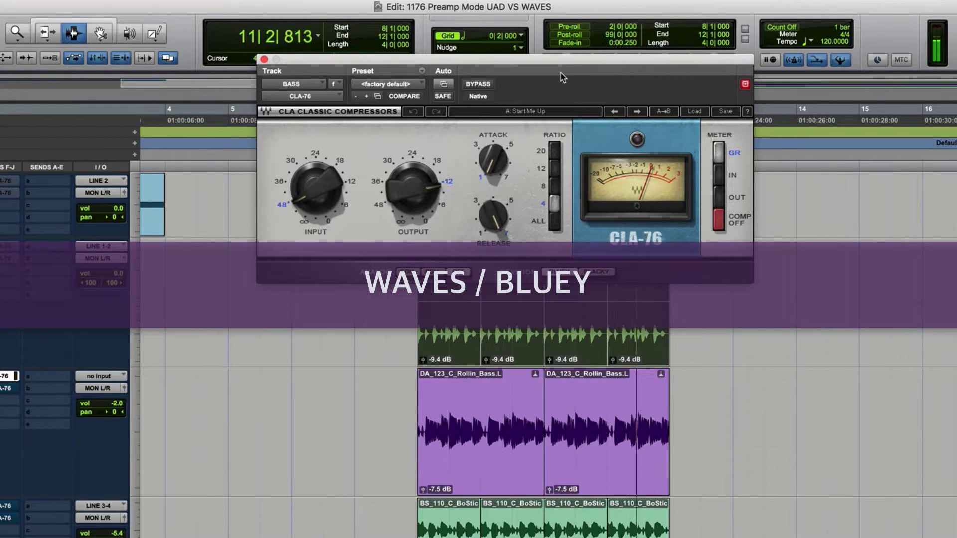
click(490, 86)
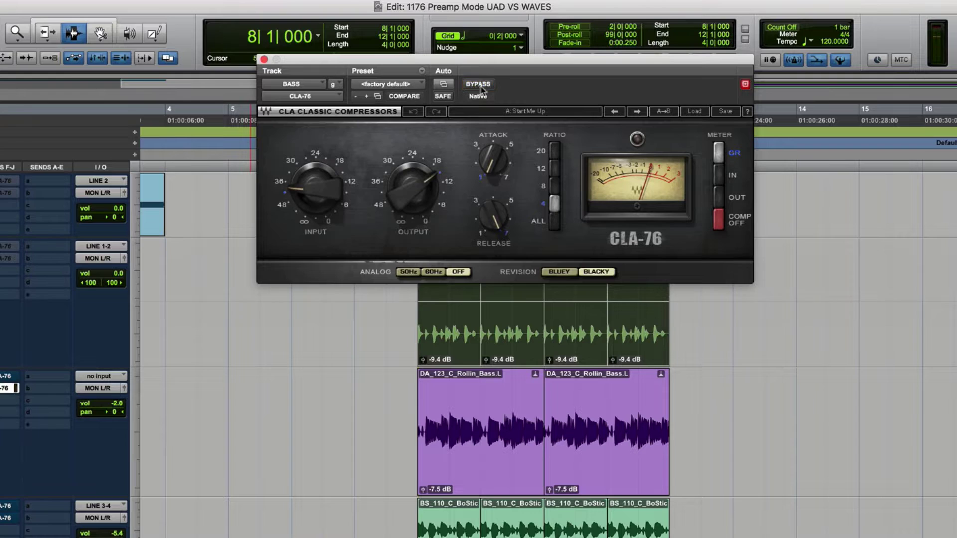
key(space)
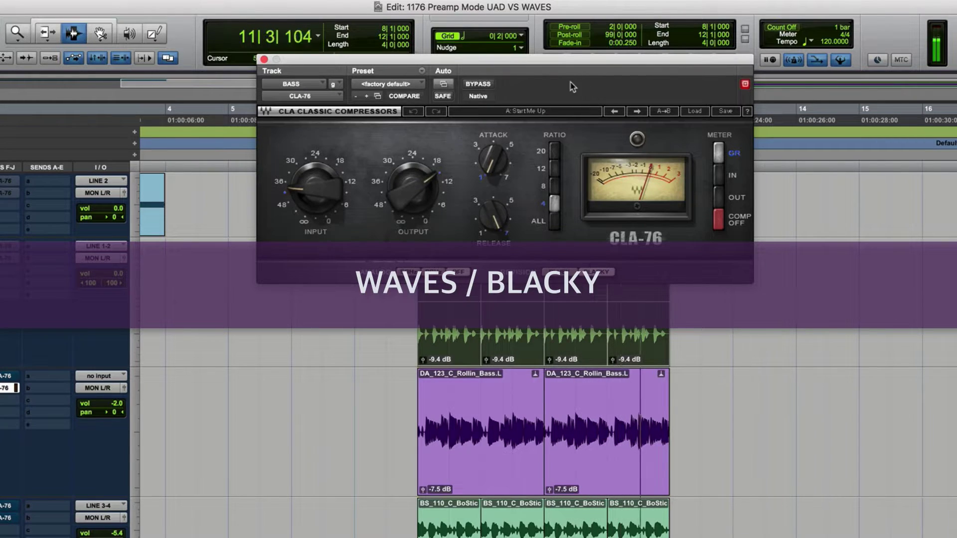
click(478, 84)
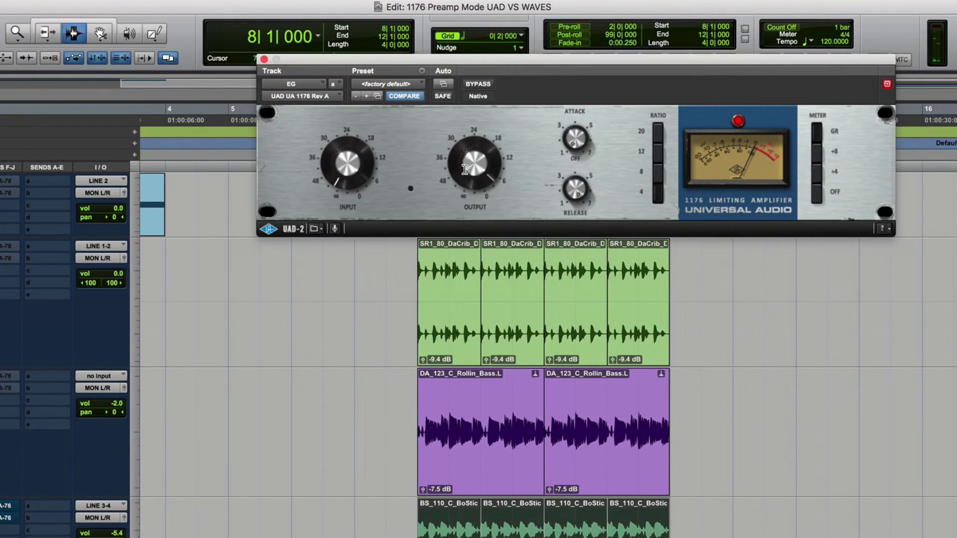
Bypass the UAD 1176 Rev A on the EG track and compare playback through the UAD 1176LN Rev E and Bluey CLA-76.
click(477, 84)
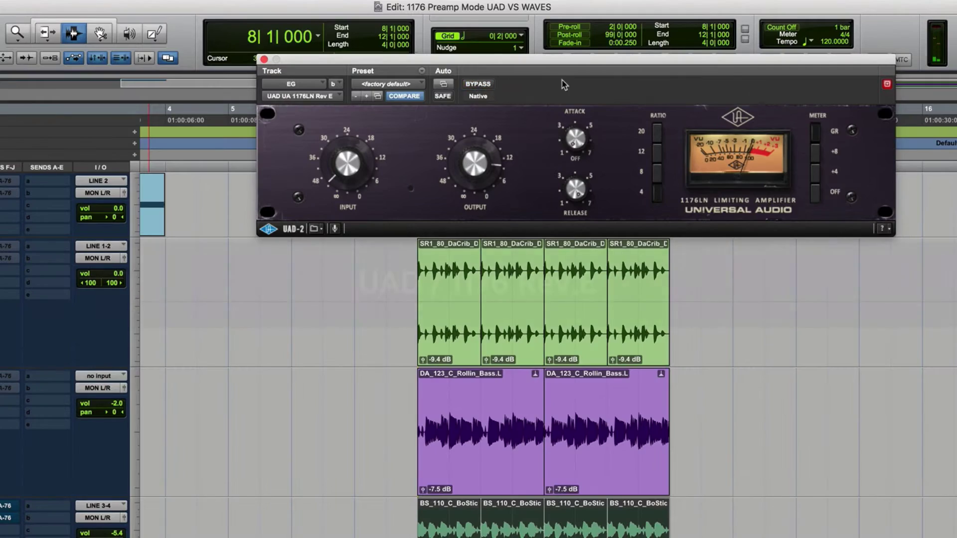
key(space)
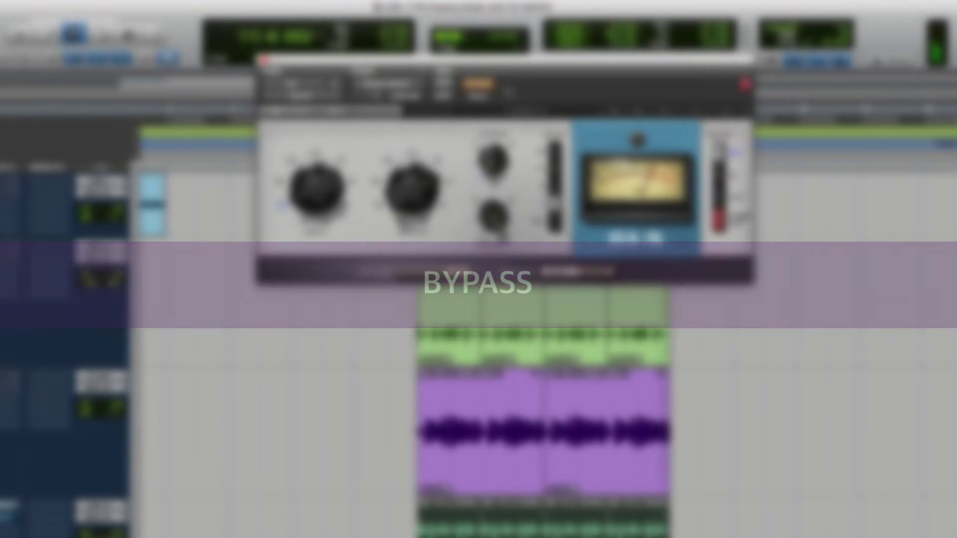
key(space)
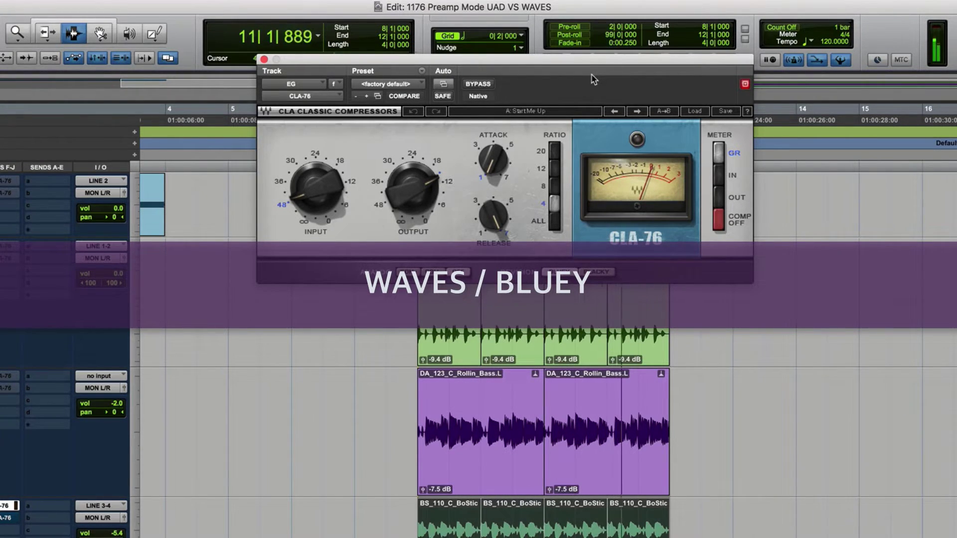
Bypass the Bluey CLA-76 on the EG track, play the guitar through the Blacky CLA-76 and bypass it after listening.
click(478, 84)
key(space)
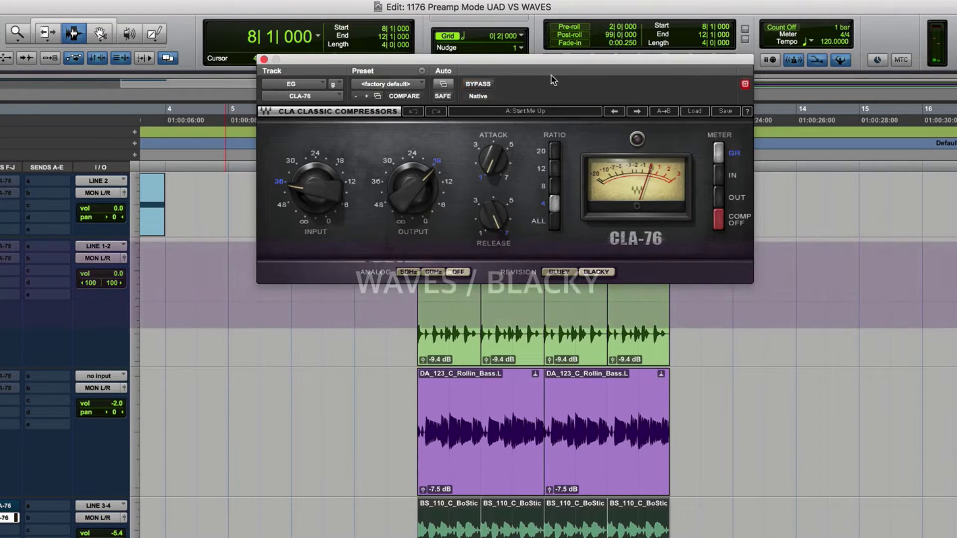
key(space)
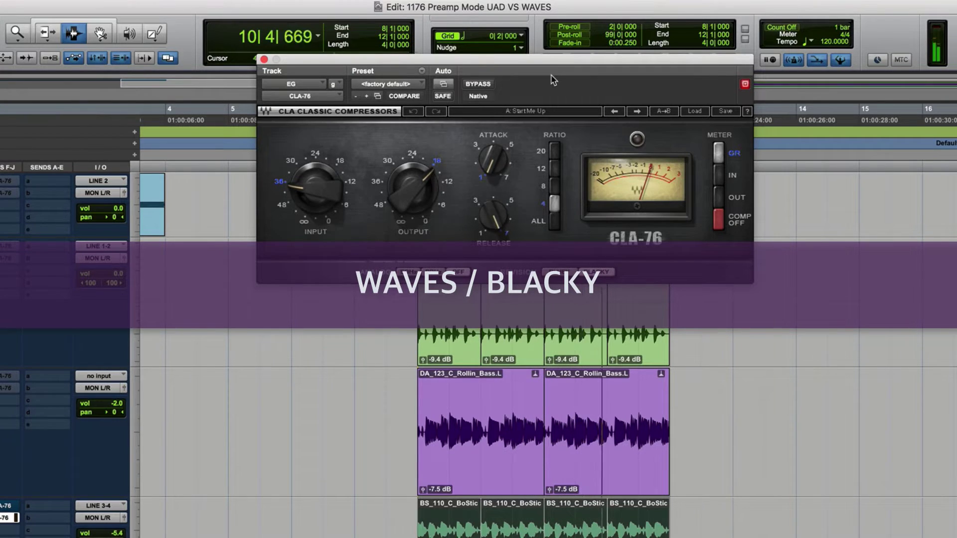
click(478, 83)
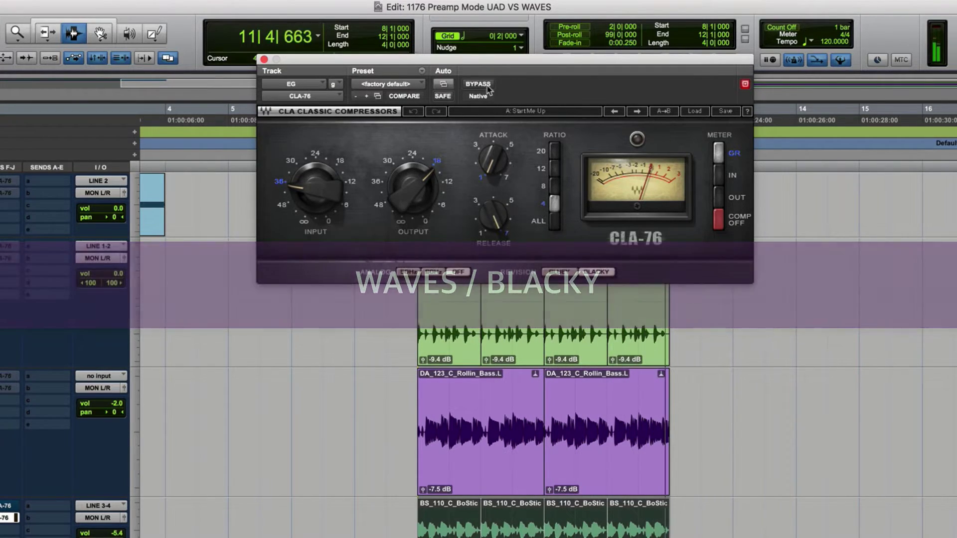
key(space)
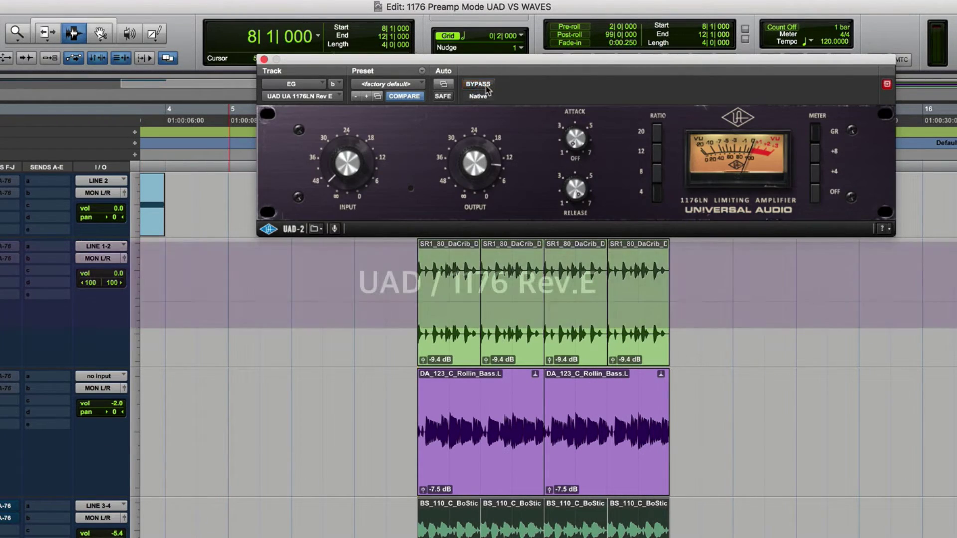
Play the EG track again through the UAD 1176LN Rev E, bypass it, and compare with the Bluey and Blacky CLA-76.
key(space)
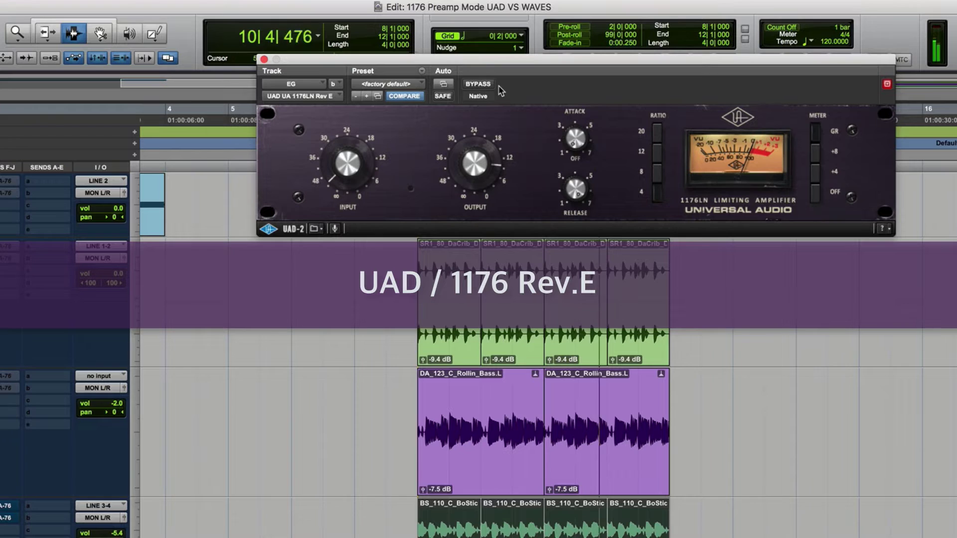
click(486, 84)
key(space)
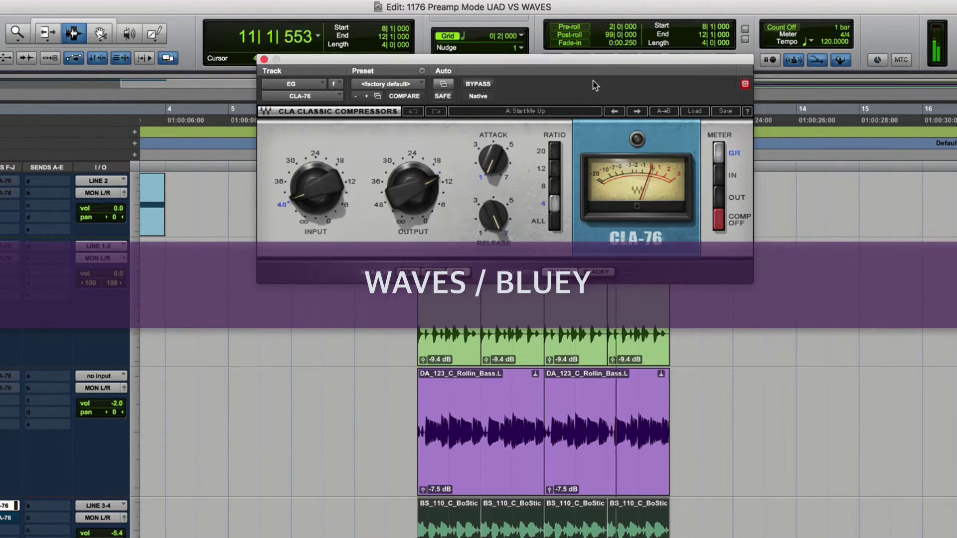
key(space)
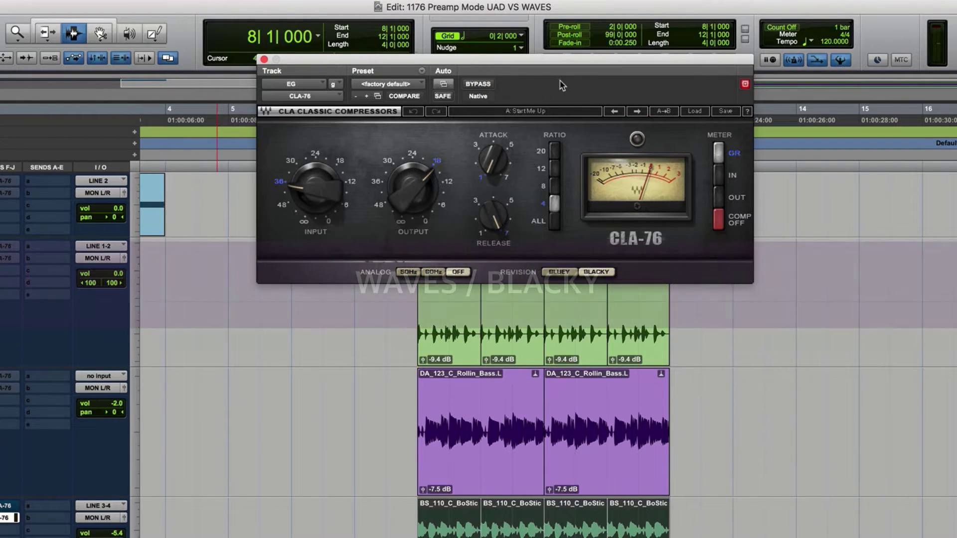
key(space)
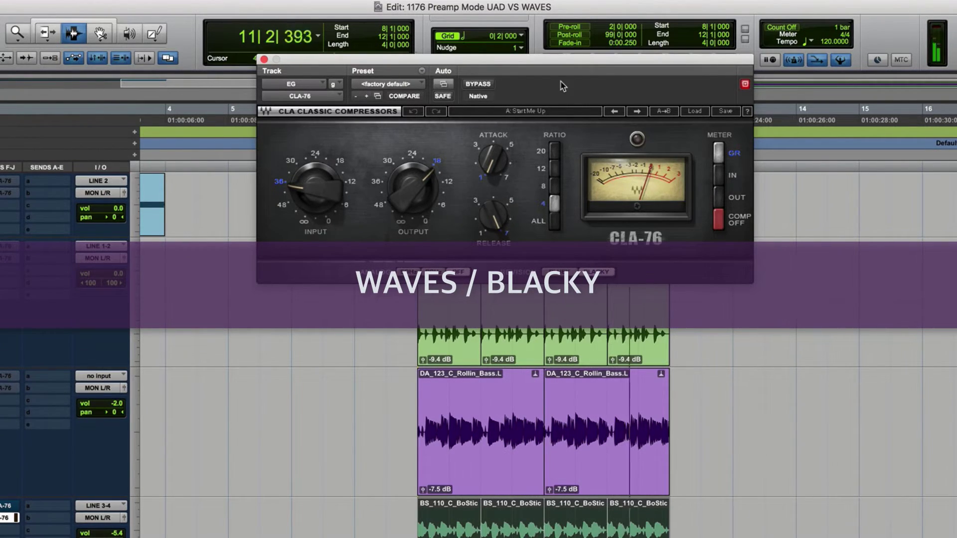
key(space)
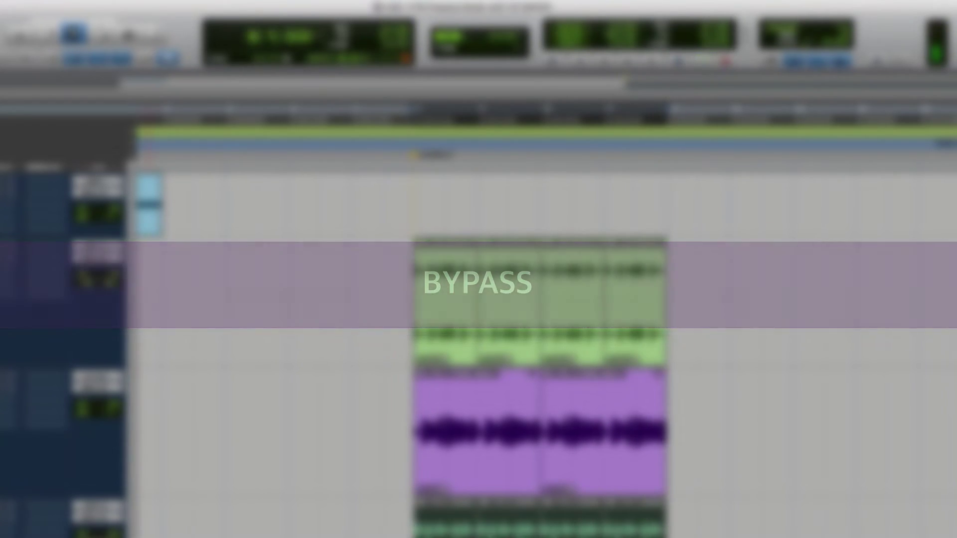
Compare playback of the drum, bass and guitar tracks bypassed and through the UAD 1176 Rev A, Bluey CLA-76 and Blacky CLA-76.
key(space)
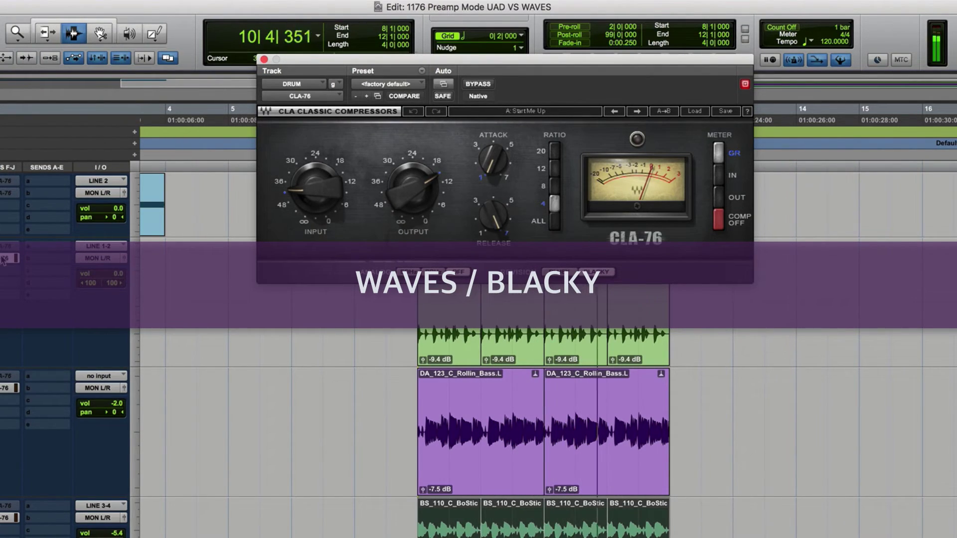
key(space)
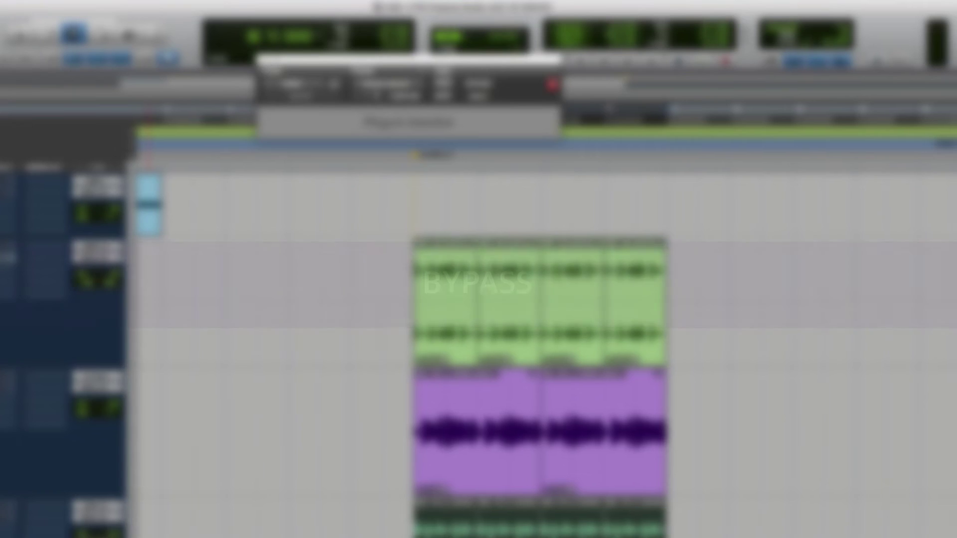
key(space)
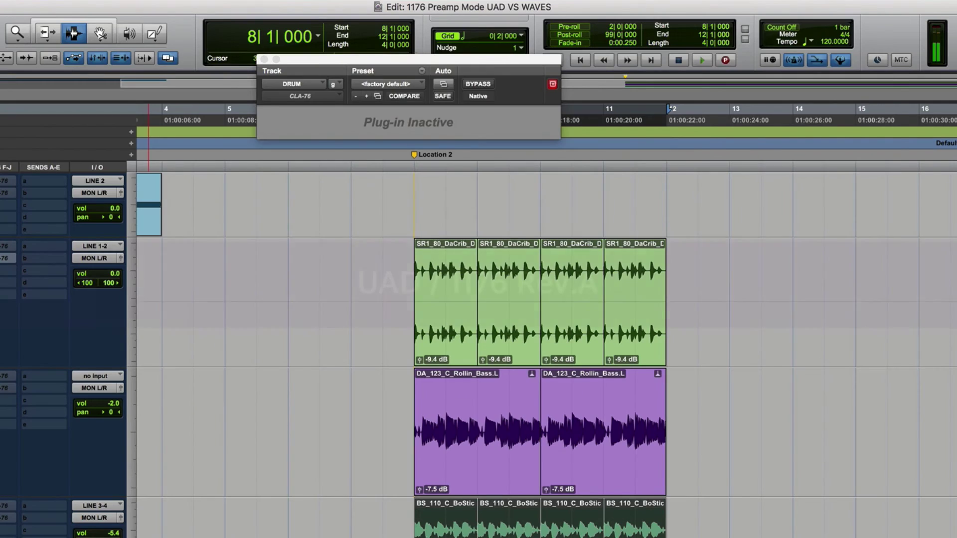
key(space)
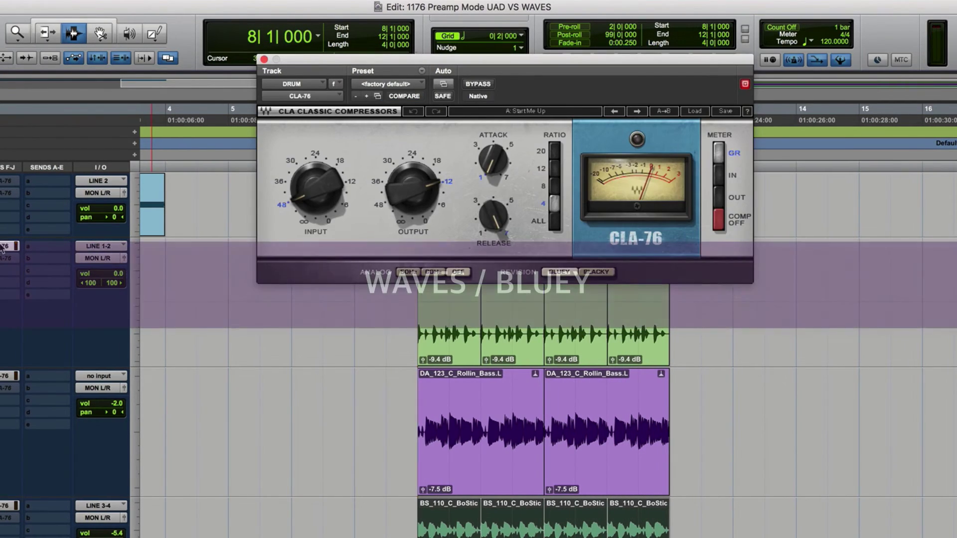
key(space)
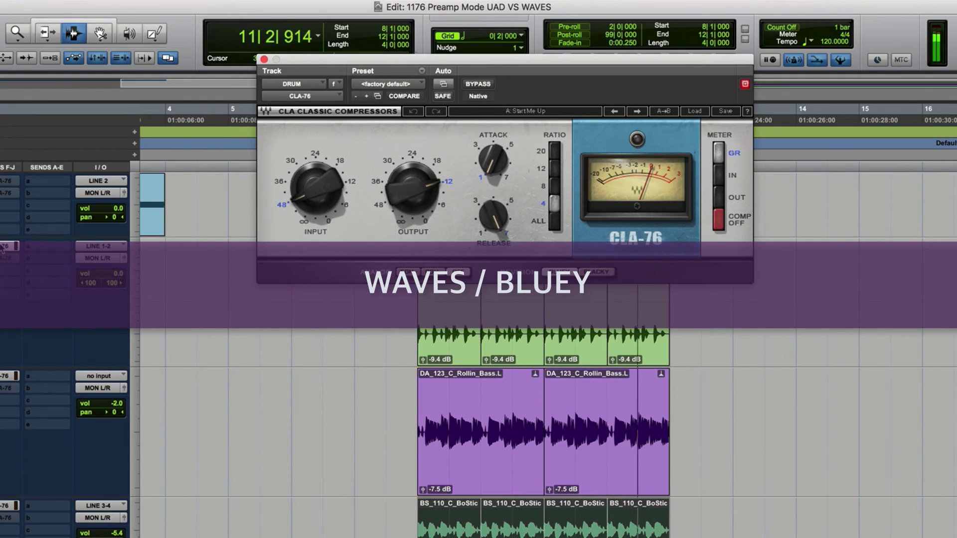
click(4, 260)
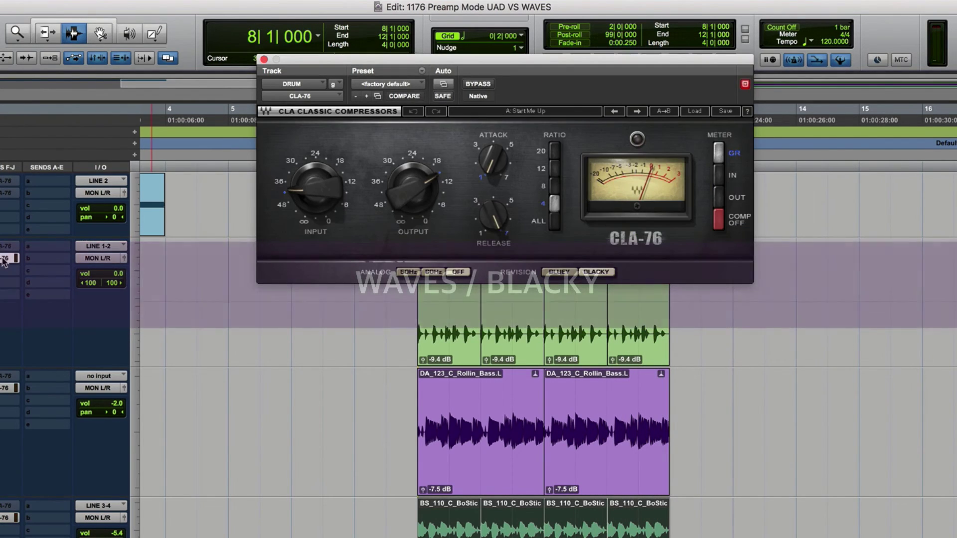